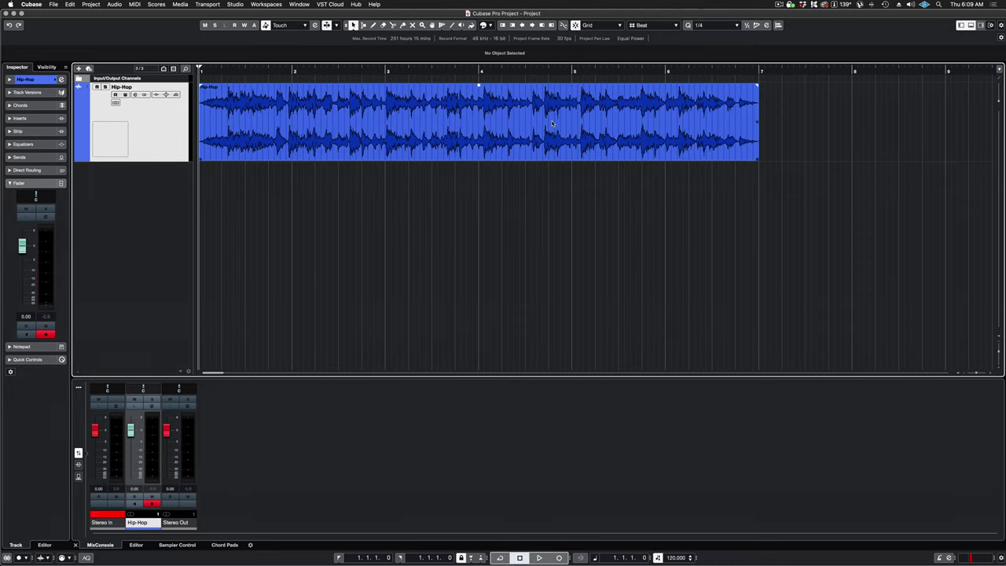
Open the Hip-Hop audio event for spectral editing with the SpectraLayers extension
{"action": "left_click", "coordinate": [553, 124]}
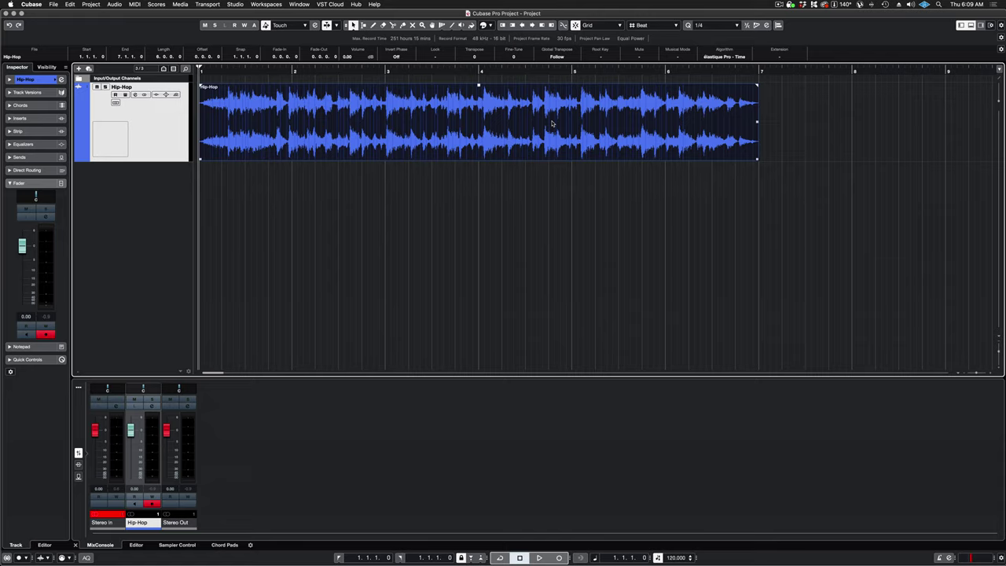
{"action": "double_click", "coordinate": [553, 124]}
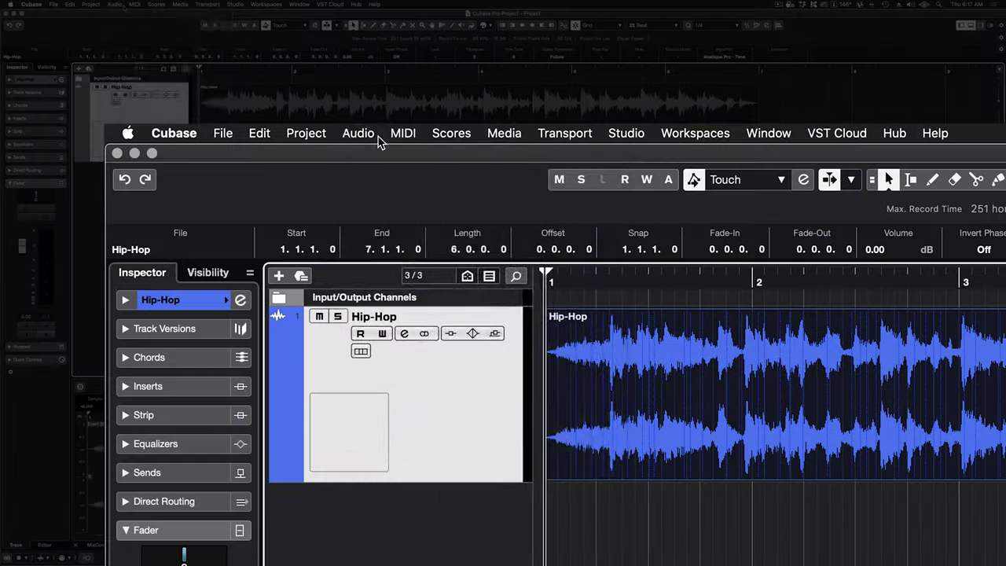
{"action": "left_click", "coordinate": [115, 4]}
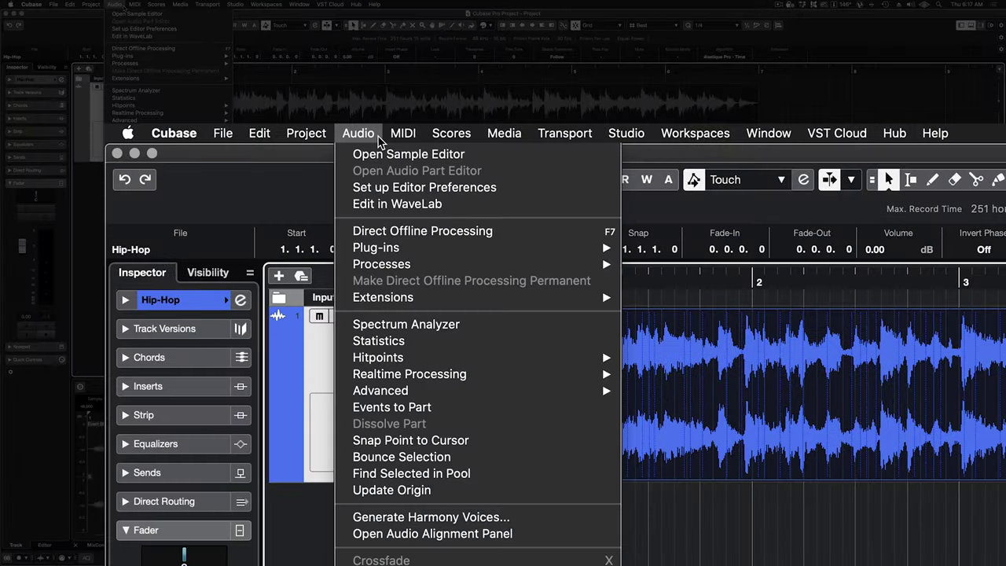
{"action": "mouse_move", "coordinate": [418, 302]}
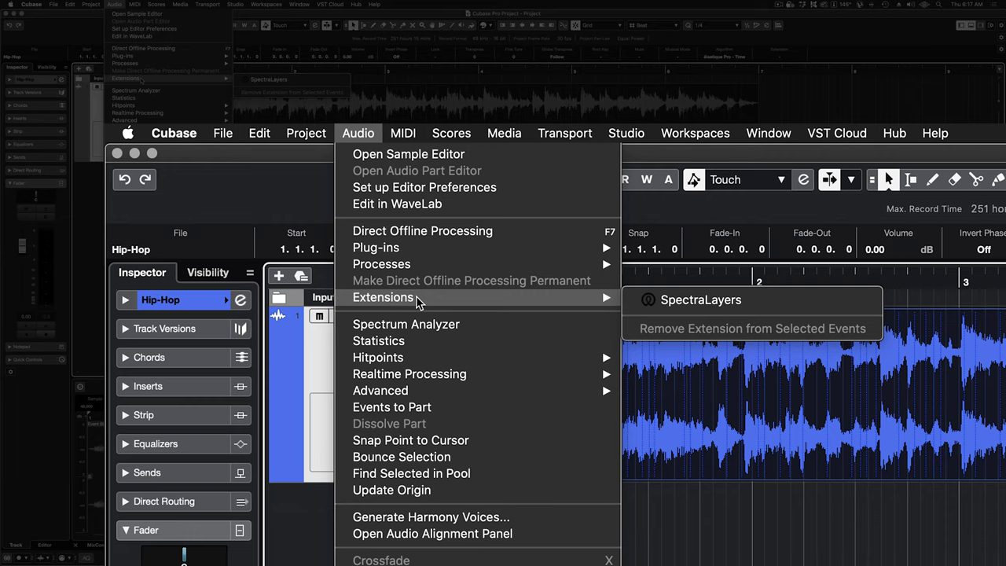
{"action": "left_click", "coordinate": [750, 304]}
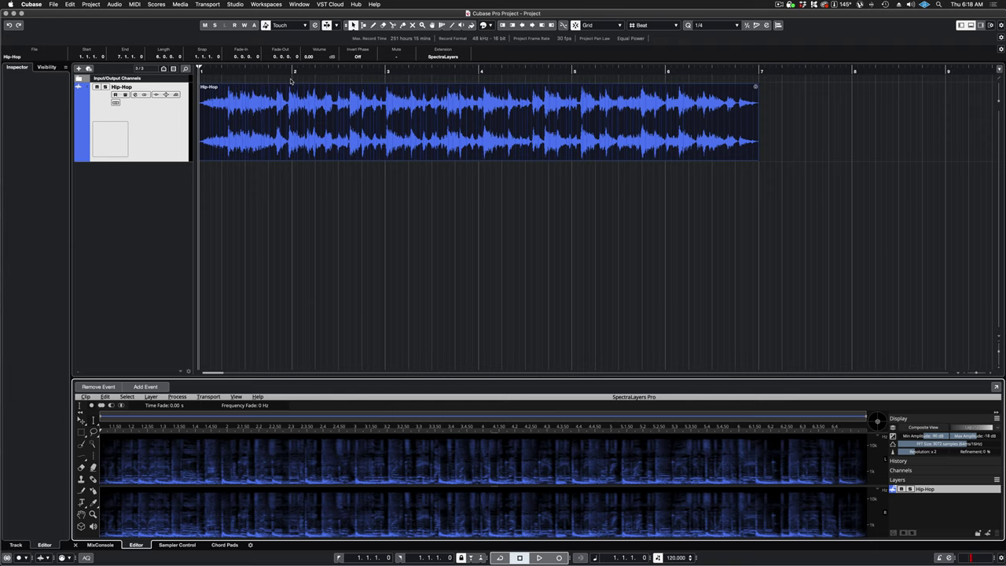
Enlarge the spectral editor and raise the spectrogram display to resolution x 4 and refinement 100 %
{"action": "left_click_drag", "start_coordinate": [523, 379], "coordinate": [523, 124]}
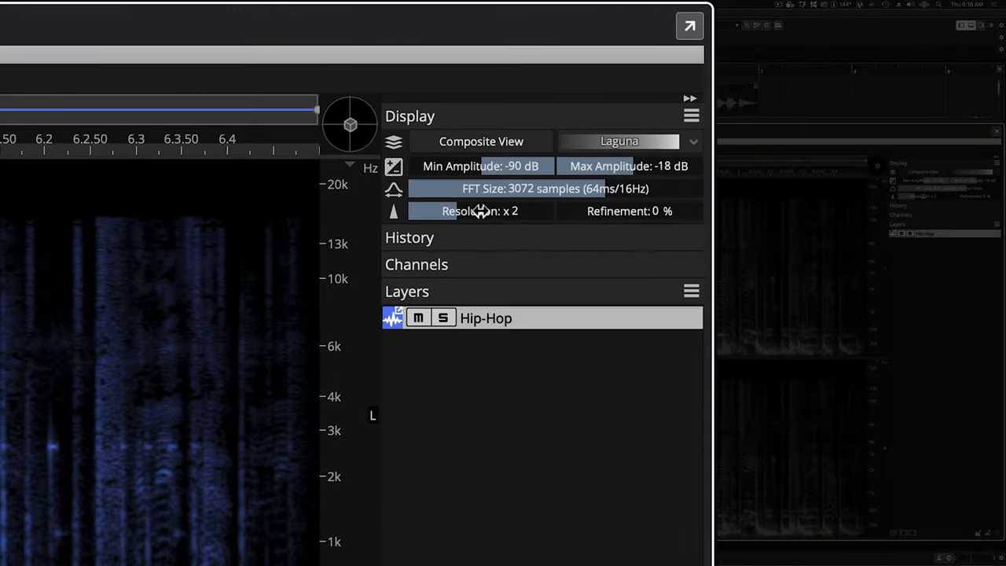
{"action": "left_click_drag", "start_coordinate": [513, 210], "coordinate": [700, 210]}
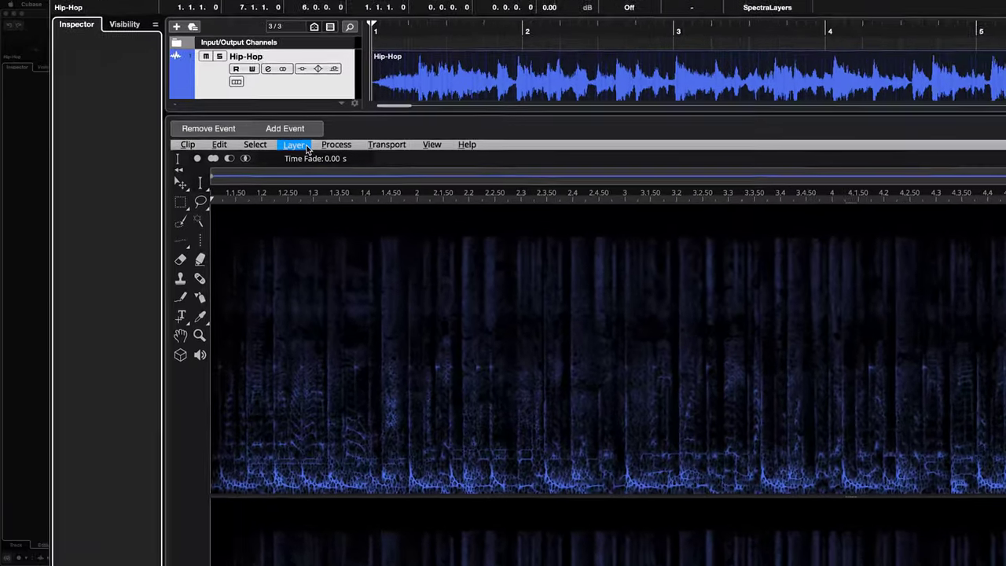
Unmix the Hip-Hop layer non-destructively into Vocals, Piano, Drums, Bass and Other stems, all at sensitivity 0.00
{"action": "left_click", "coordinate": [159, 142]}
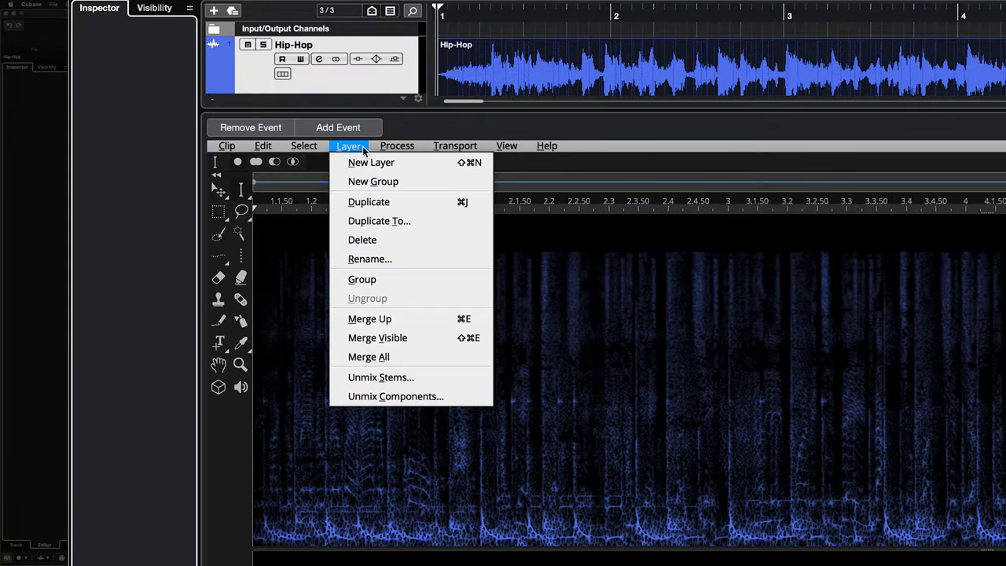
{"action": "left_click", "coordinate": [422, 380]}
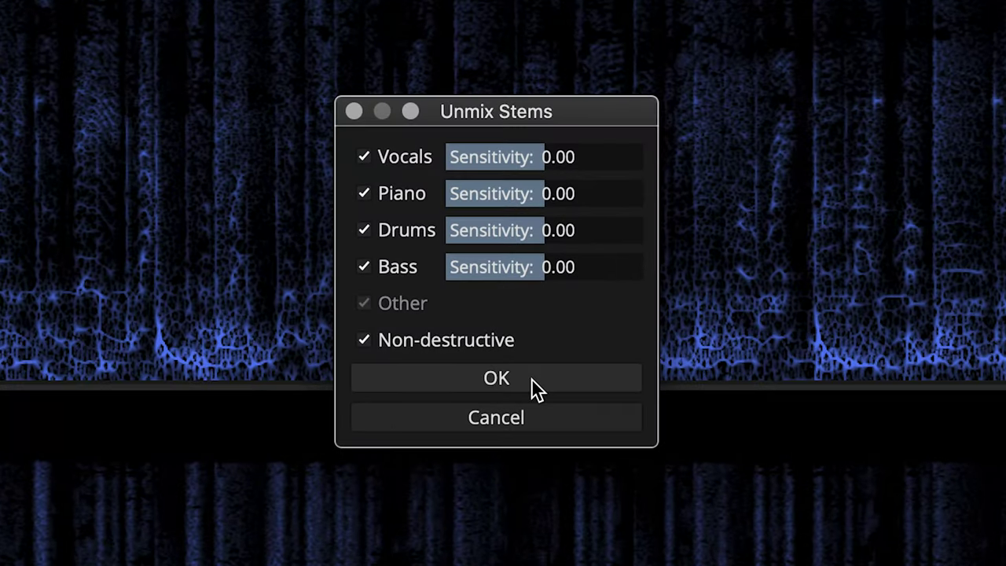
{"action": "left_click", "coordinate": [534, 384]}
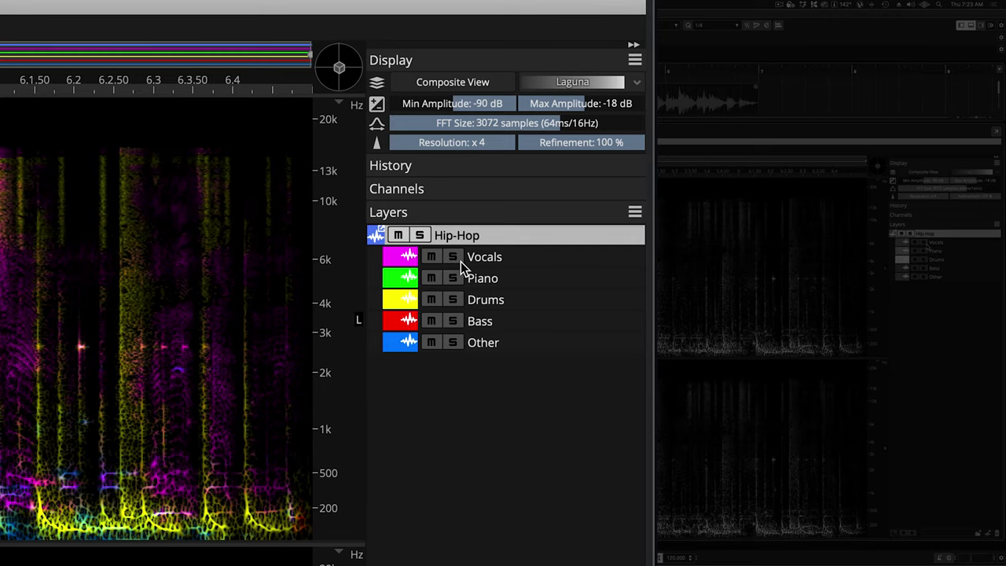
Solo the Vocals, Piano, Drums and Other stems one at a time and listen to each
{"action": "left_click", "coordinate": [460, 262]}
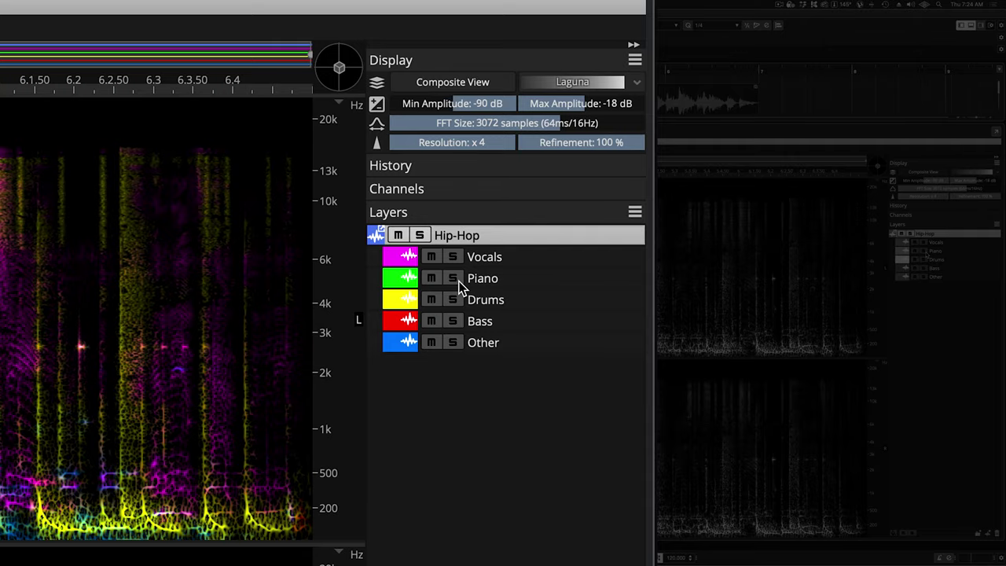
{"action": "left_click", "coordinate": [456, 281]}
{"action": "left_click", "coordinate": [454, 300]}
{"action": "left_click", "coordinate": [456, 343]}
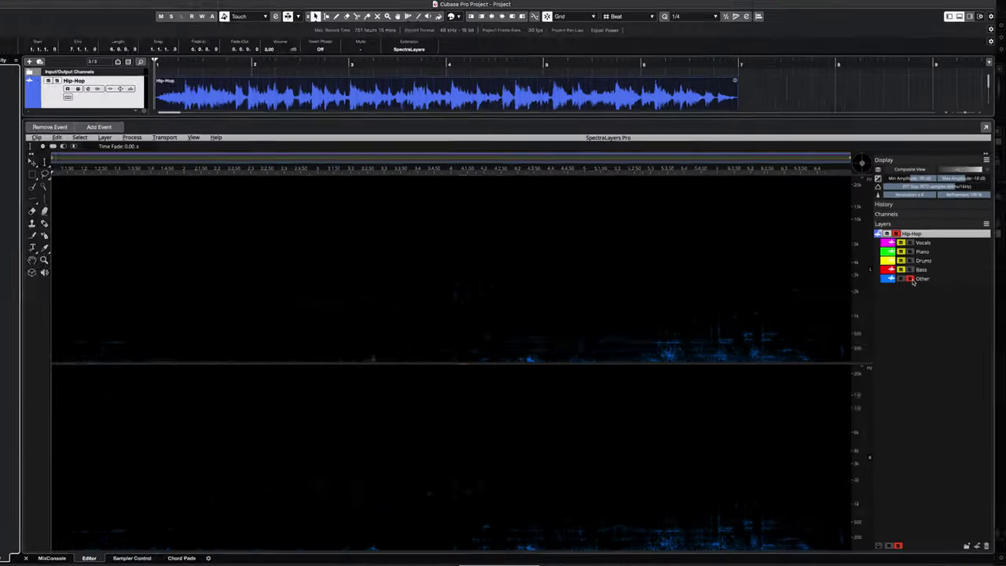
{"action": "key", "text": "space"}
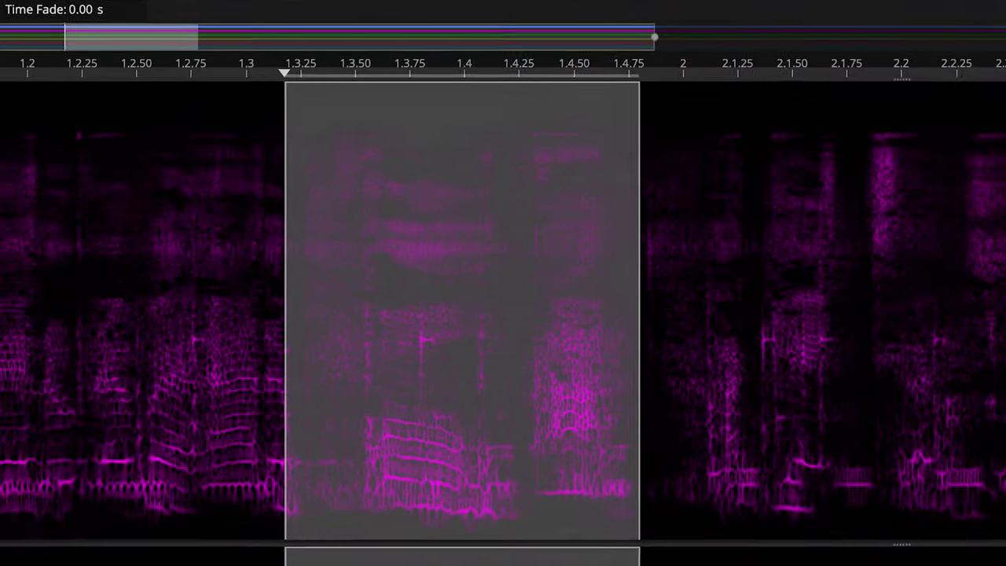
Listen to the selected vocal passage between about 1.3.25 and 1.4.75 for percussion bleed
{"action": "key", "text": "space"}
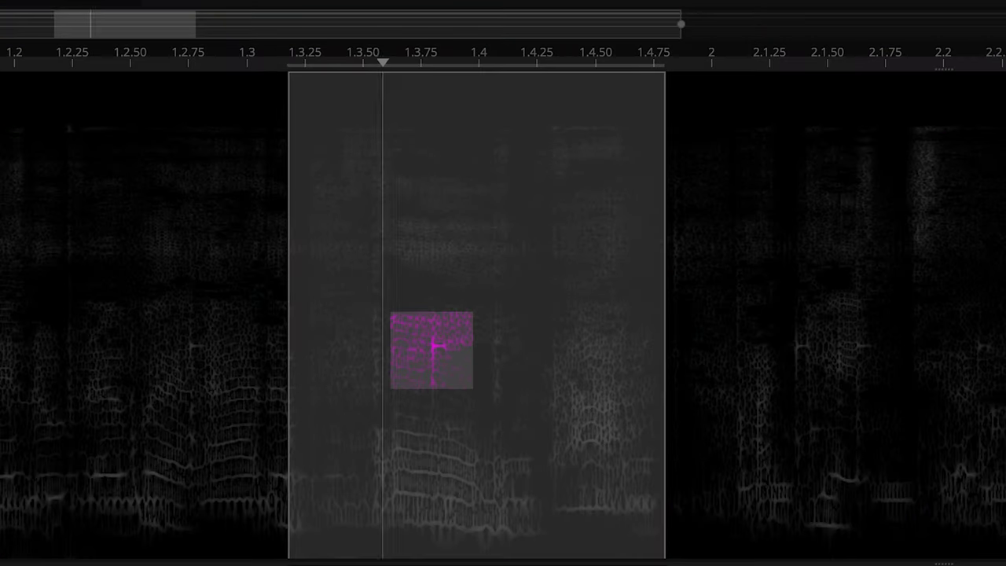
{"action": "key", "text": "space"}
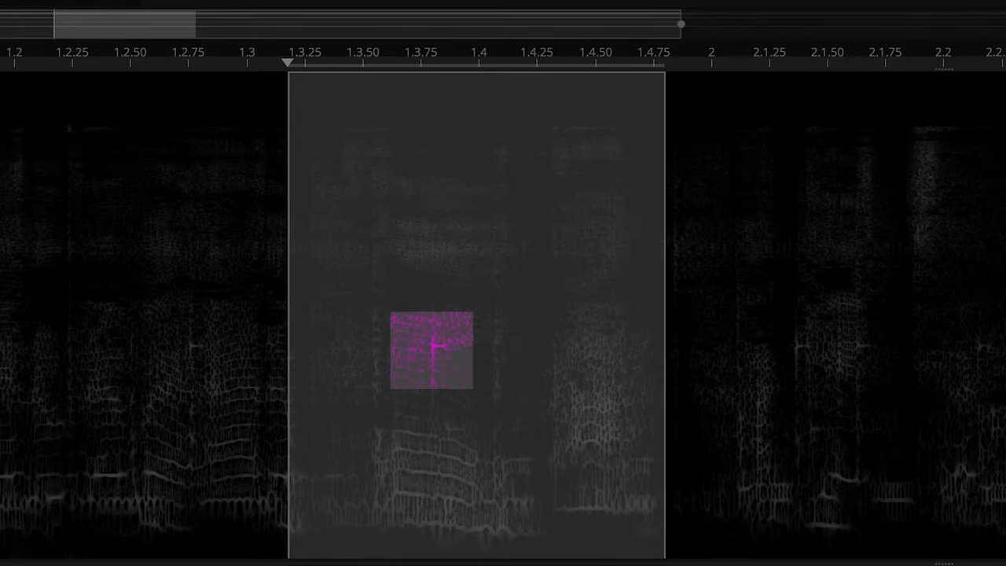
{"action": "key", "text": "space"}
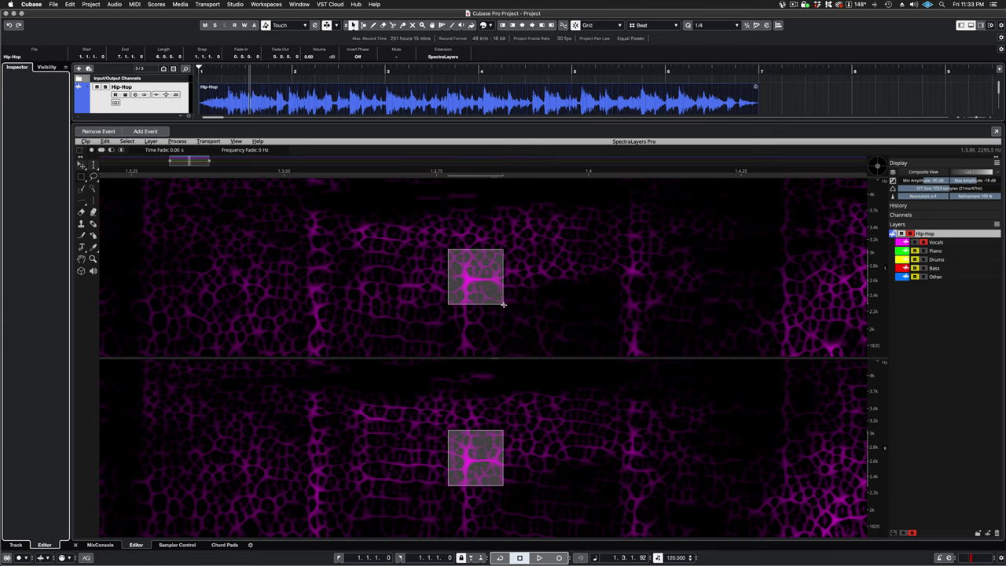
Frame the percussion artifact just after 1.3.75 in the vocals and select all similar sounds at 50 % similarity
{"action": "left_click_drag", "start_coordinate": [503, 304], "coordinate": [507, 310]}
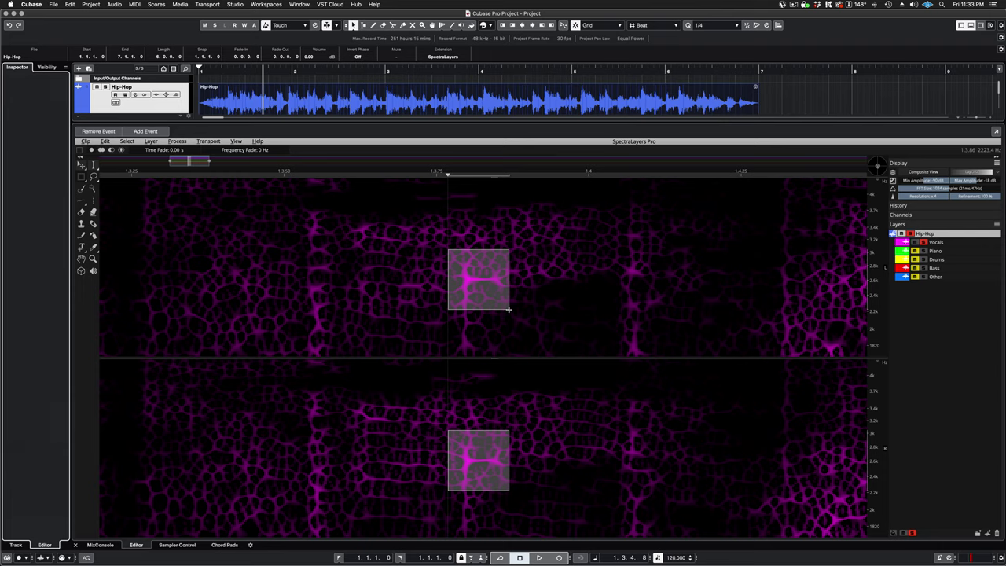
{"action": "key", "text": "space"}
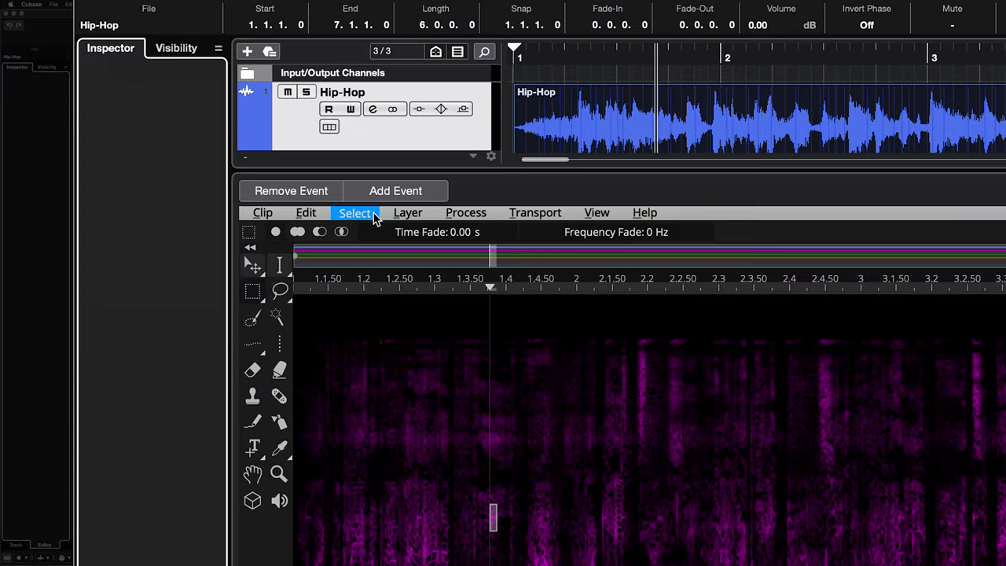
{"action": "left_click", "coordinate": [129, 142]}
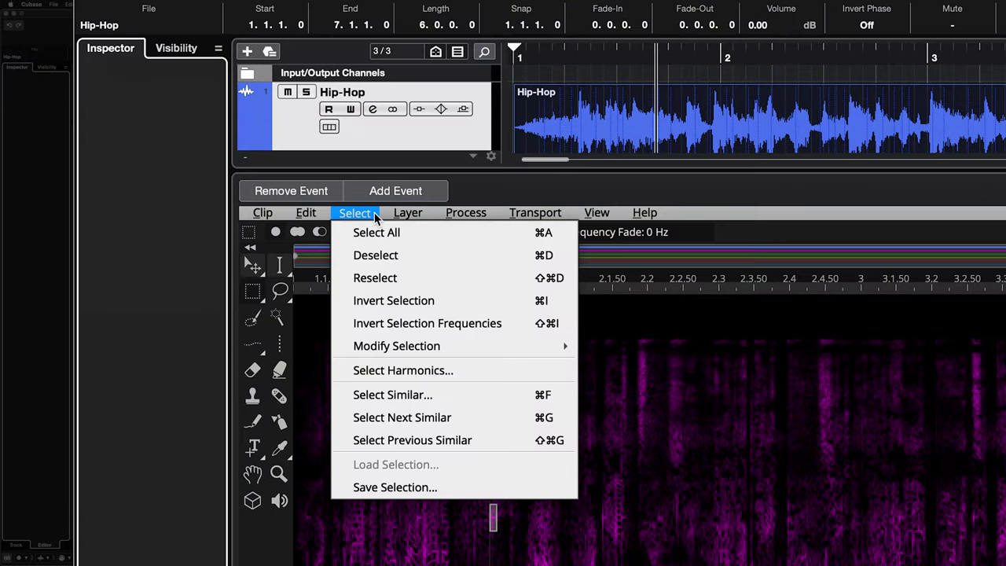
{"action": "left_click", "coordinate": [446, 400]}
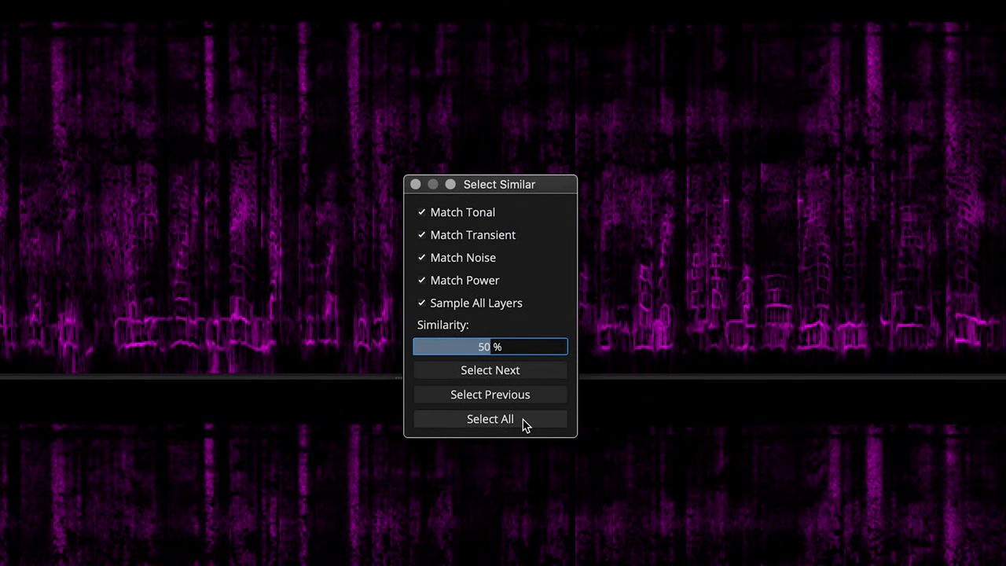
{"action": "left_click", "coordinate": [525, 424]}
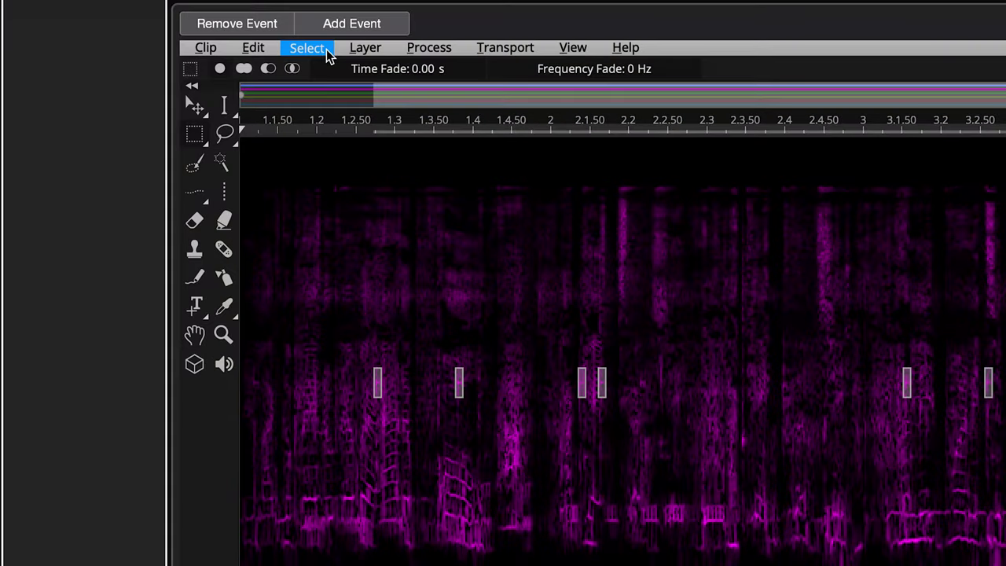
Save the current selection under the name Percussion Artifacts
{"action": "left_click", "coordinate": [133, 141]}
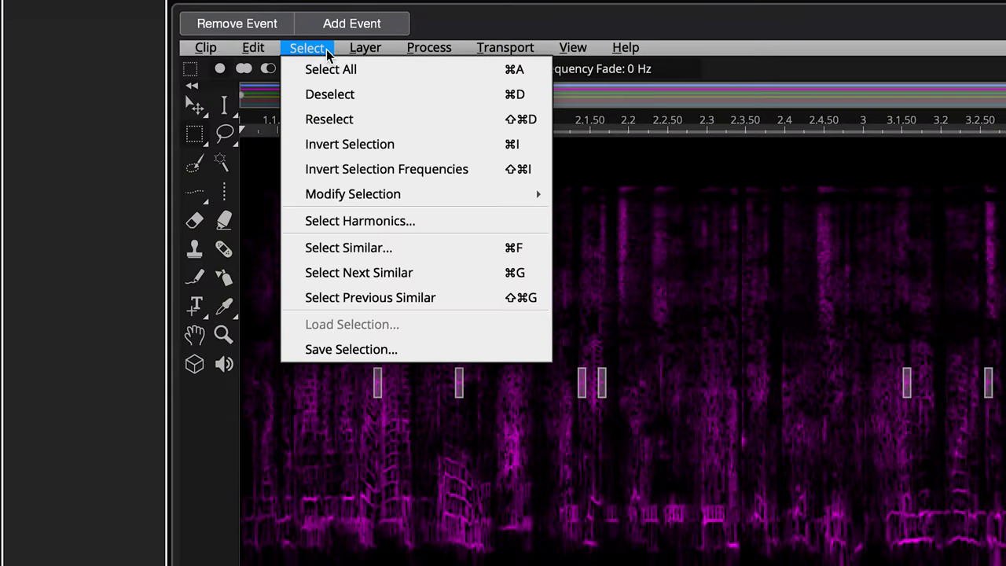
{"action": "left_click", "coordinate": [401, 352]}
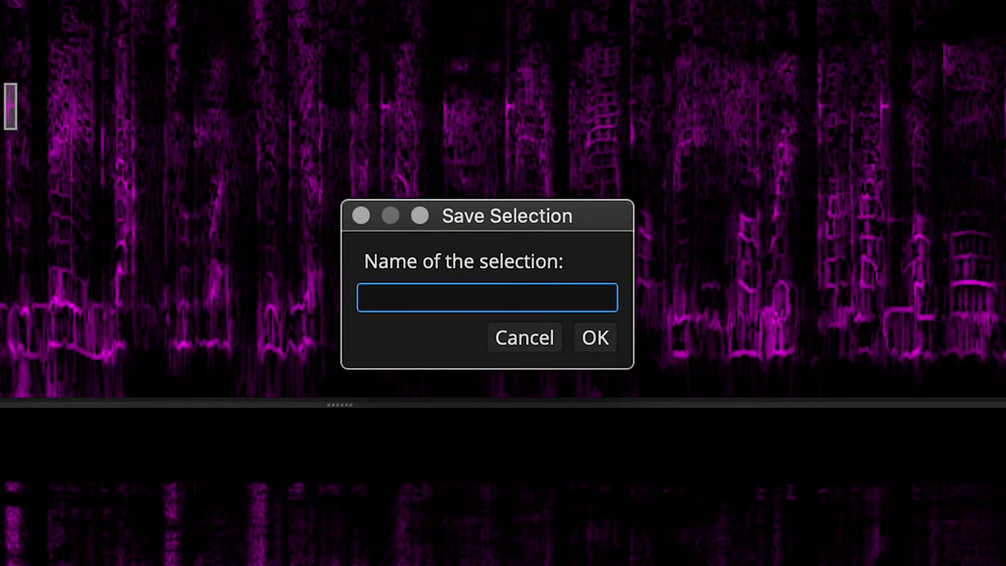
{"action": "type", "text": "Percussion"}
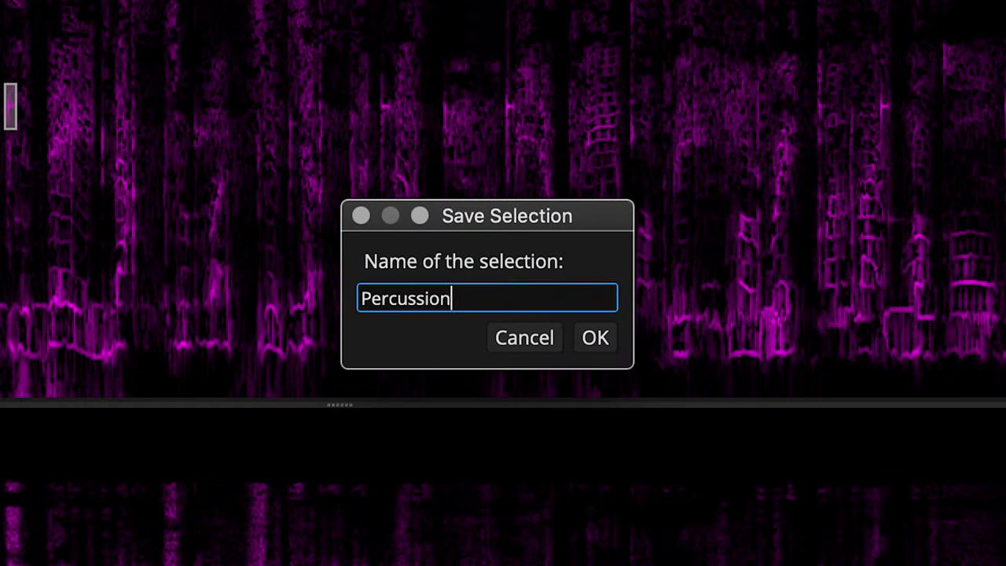
{"action": "type", "text": " Artifacts"}
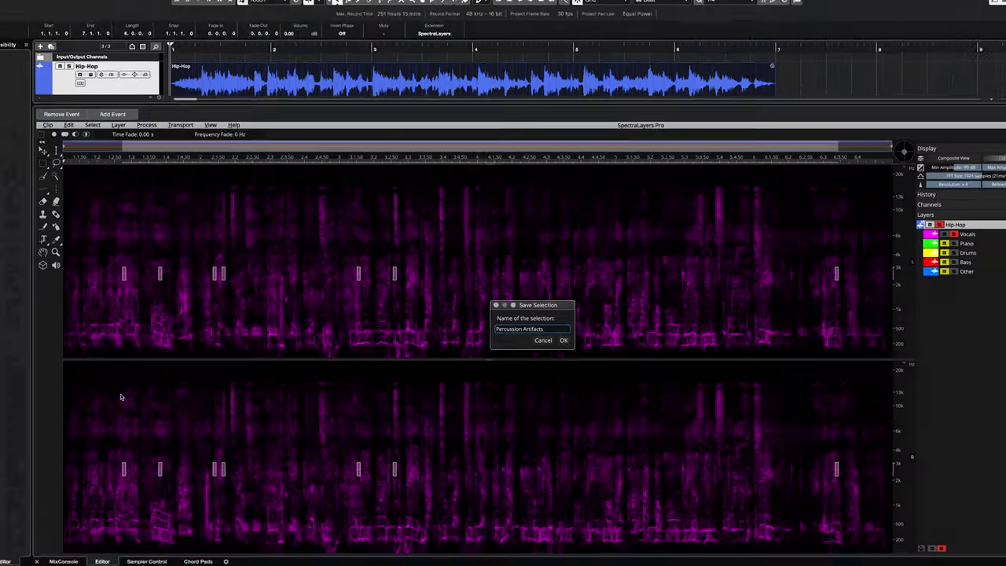
{"action": "key", "text": "Return"}
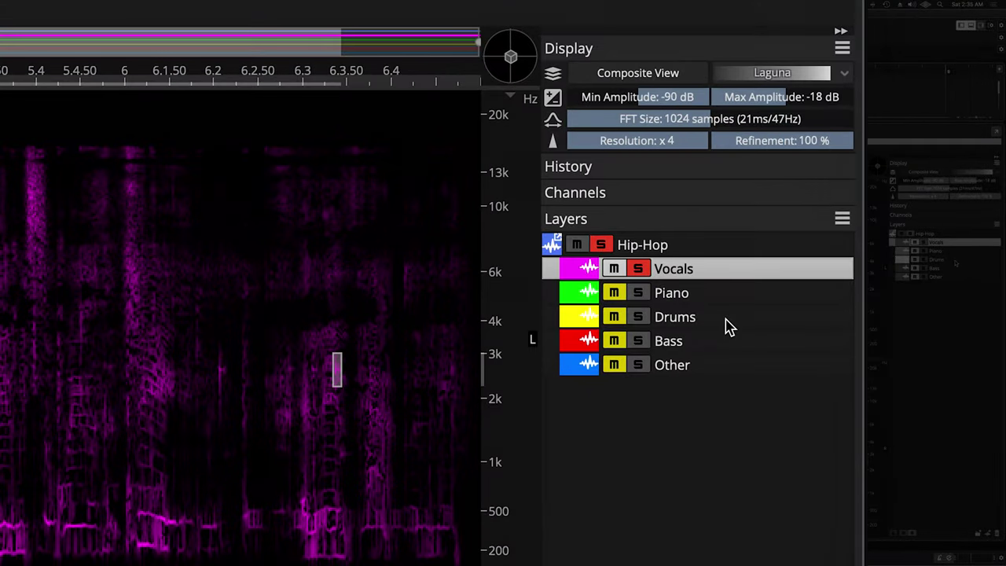
Move the Drums layer directly below Vocals and solo it together with the vocals
{"action": "left_click", "coordinate": [728, 322]}
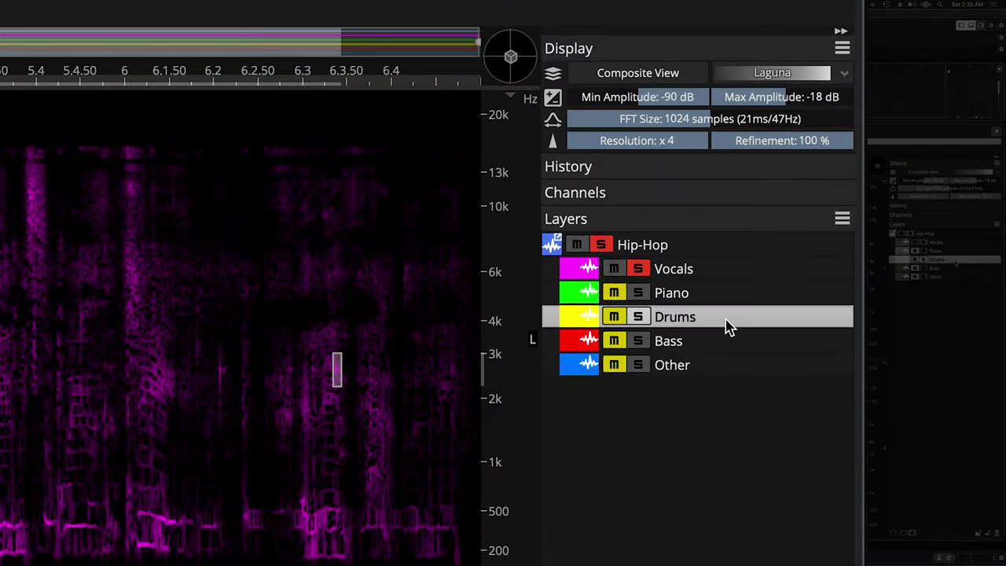
{"action": "left_click_drag", "start_coordinate": [728, 317], "coordinate": [730, 309]}
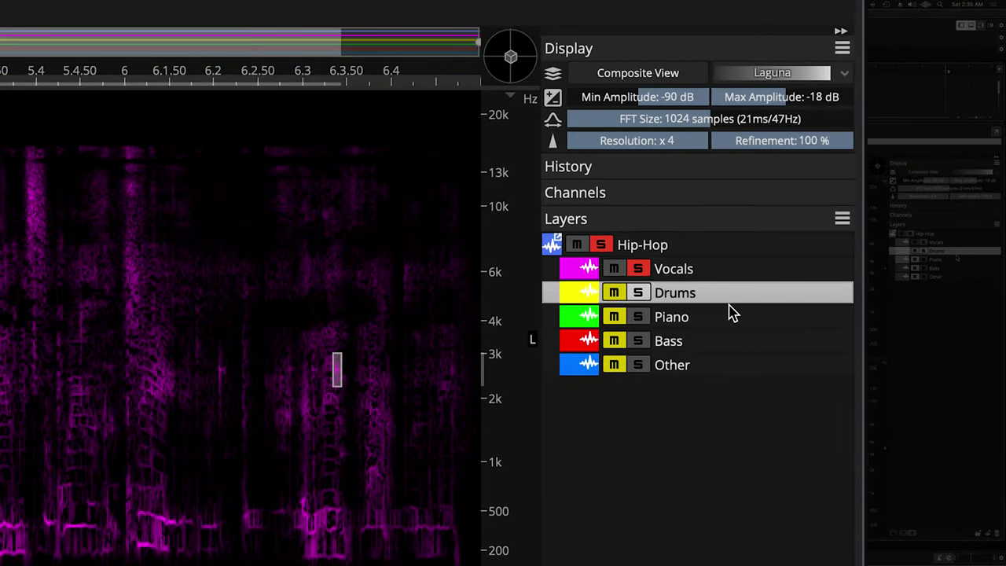
{"action": "left_click", "coordinate": [646, 297]}
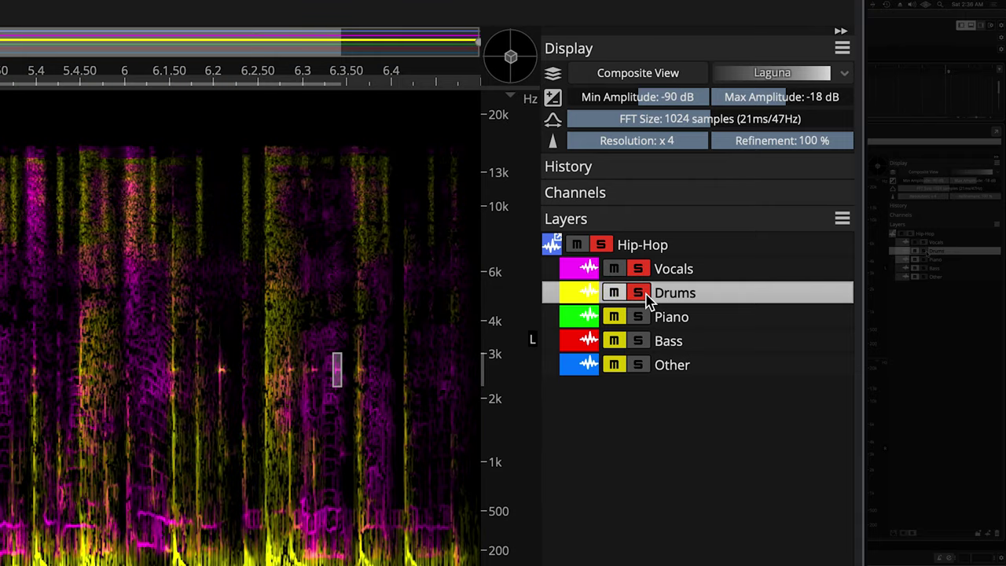
Cut the selected artifacts from the Vocals layer to the Drums layer below and play back the cleaned vocals
{"action": "left_click", "coordinate": [710, 276]}
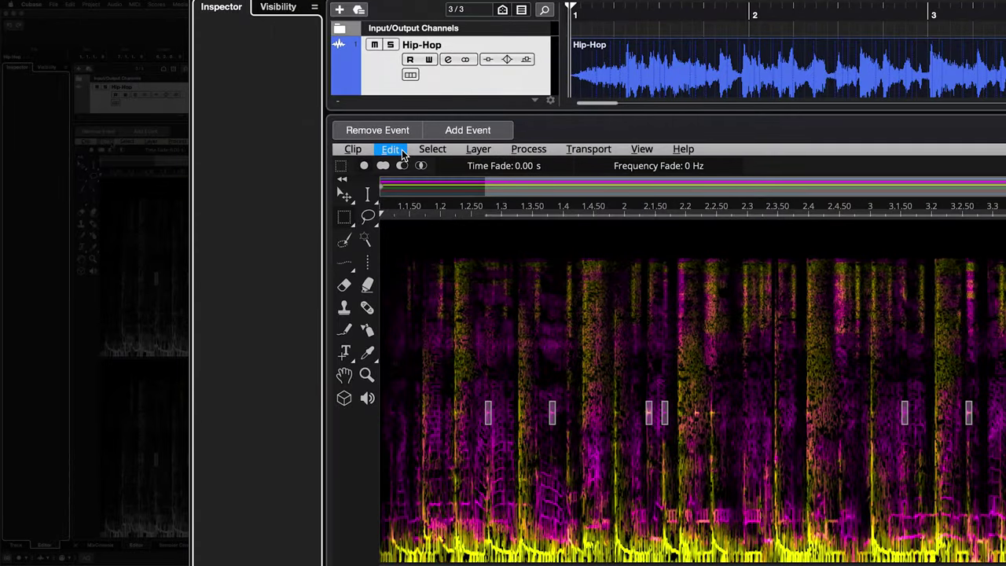
{"action": "left_click", "coordinate": [392, 150]}
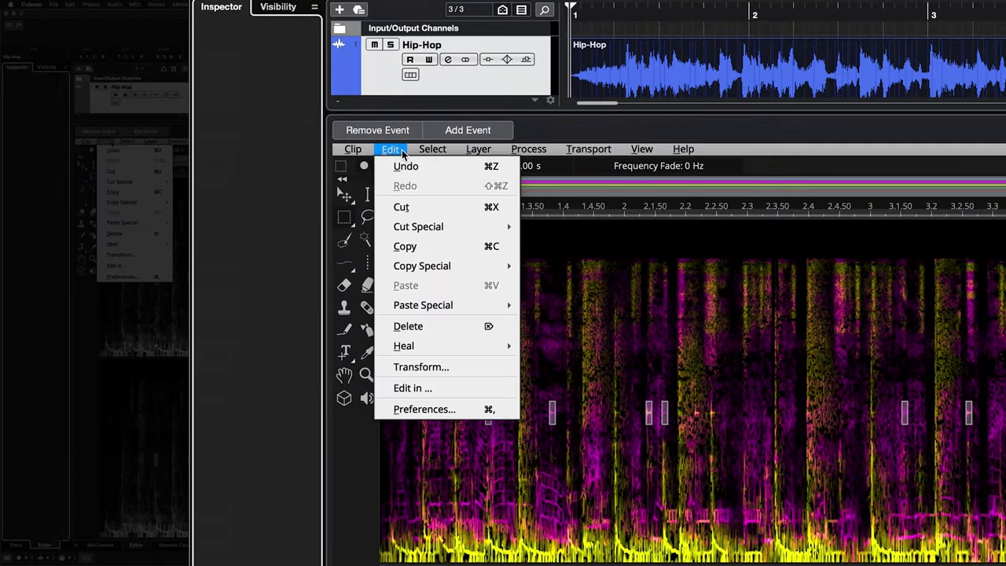
{"action": "mouse_move", "coordinate": [452, 228]}
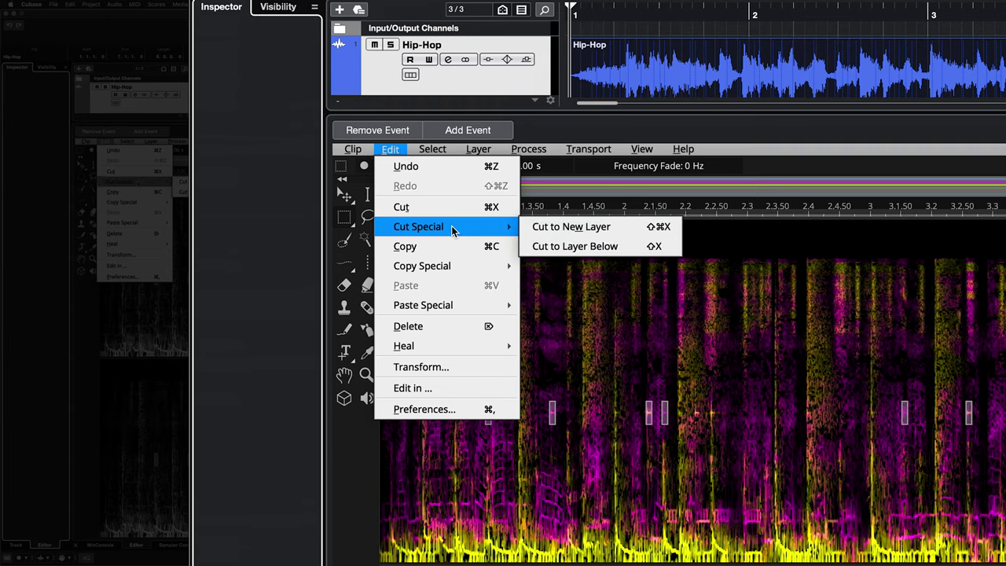
{"action": "left_click", "coordinate": [626, 247]}
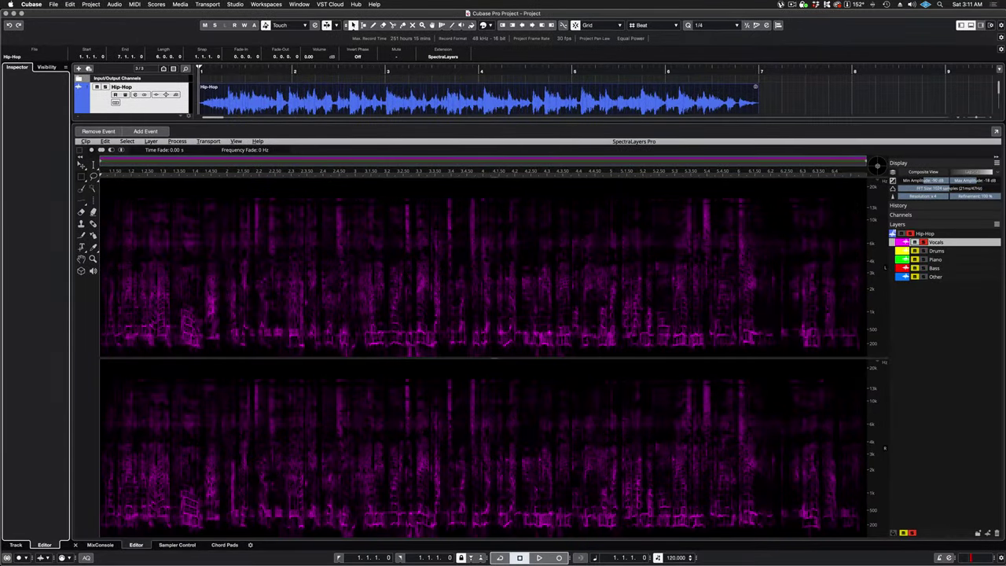
{"action": "key", "text": "space"}
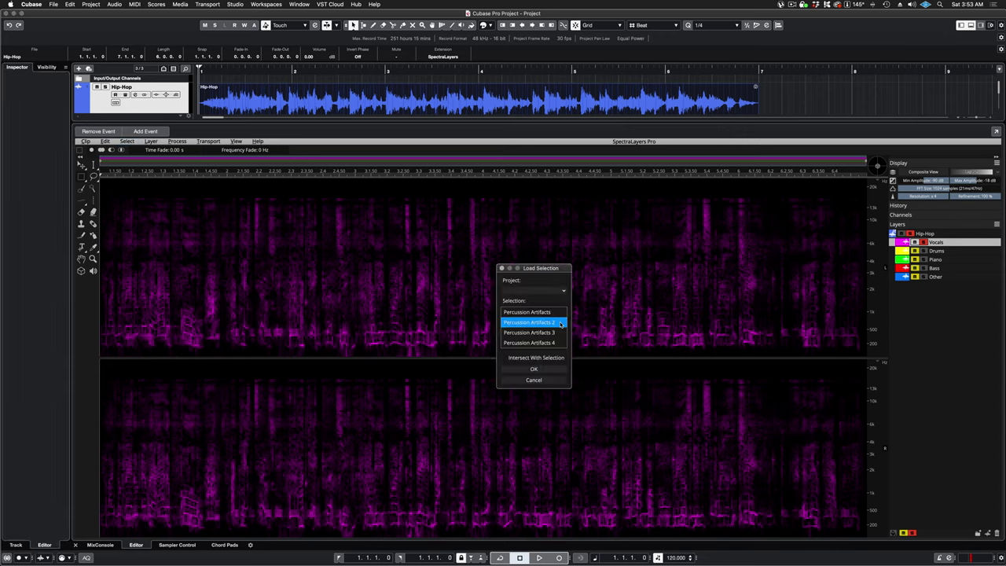
Load the saved selection Percussion Artifacts 2, add Percussion Artifacts 3 to it, and listen to the vocals
{"action": "left_click", "coordinate": [561, 334]}
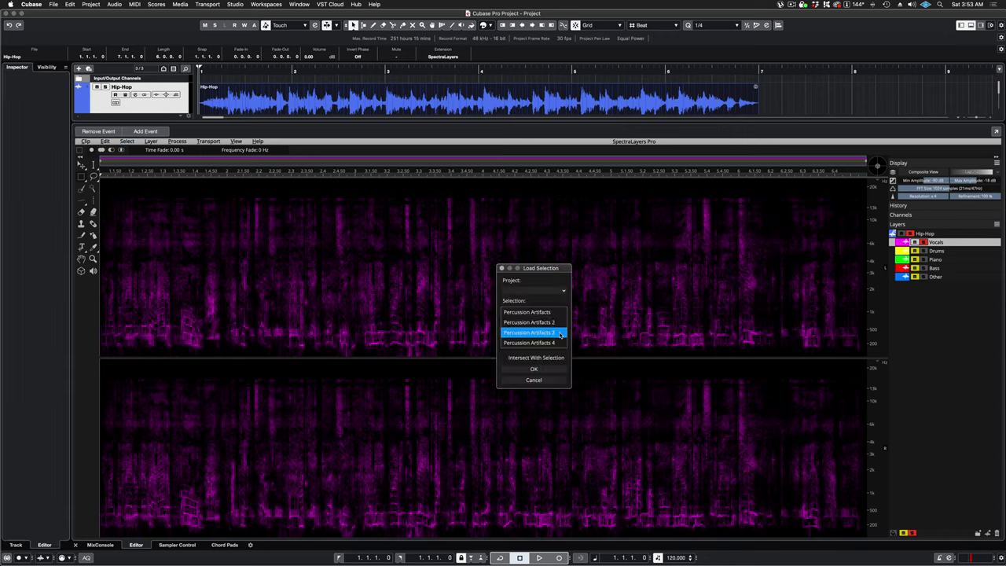
{"action": "left_click", "coordinate": [561, 343]}
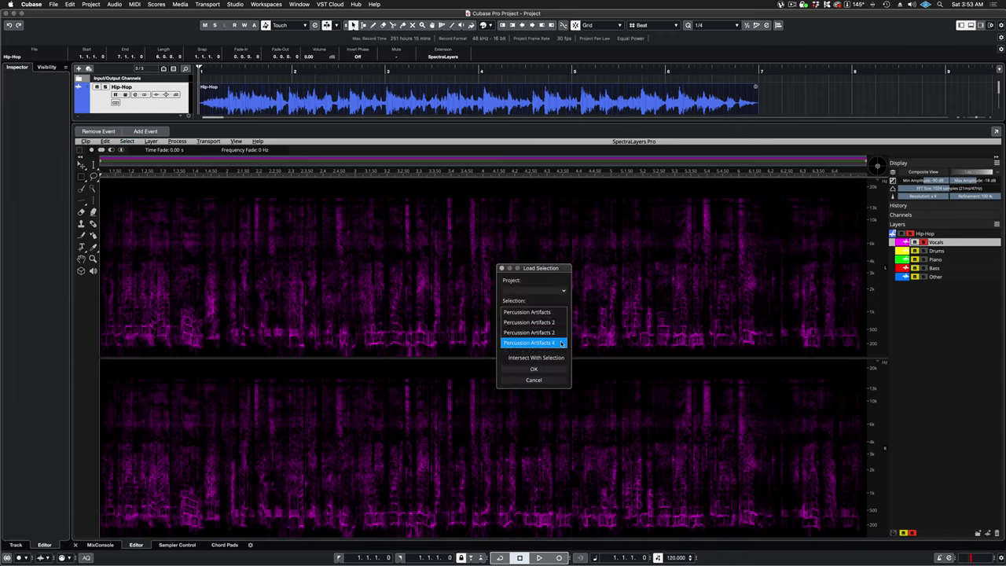
{"action": "left_click", "coordinate": [561, 323]}
{"action": "left_click", "coordinate": [560, 323]}
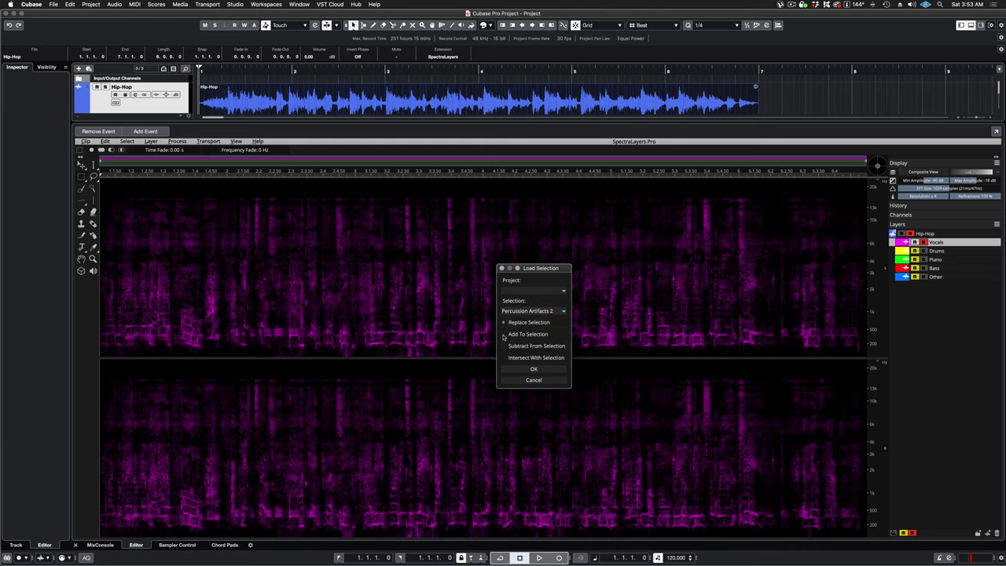
{"action": "left_click", "coordinate": [534, 369]}
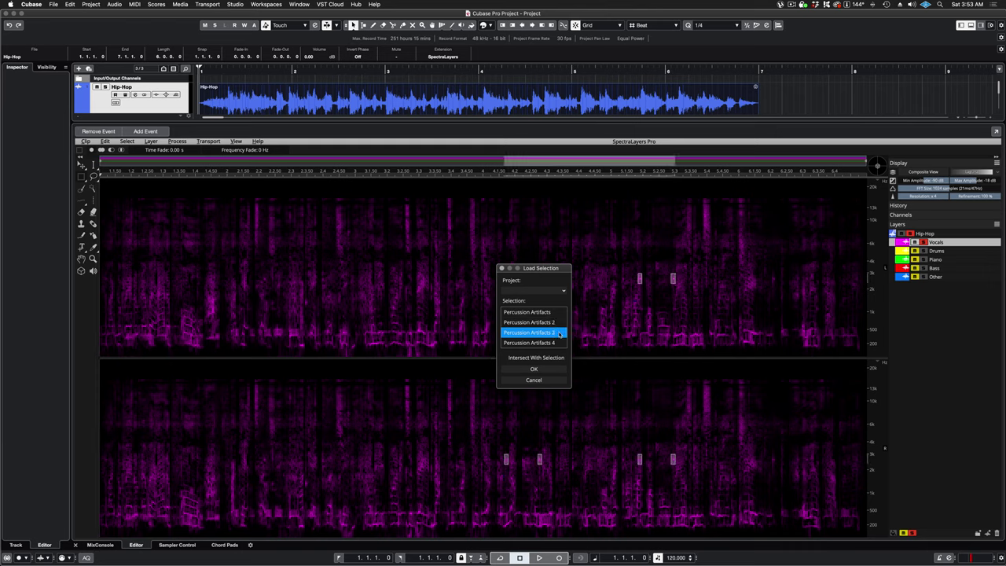
{"action": "left_click", "coordinate": [559, 333]}
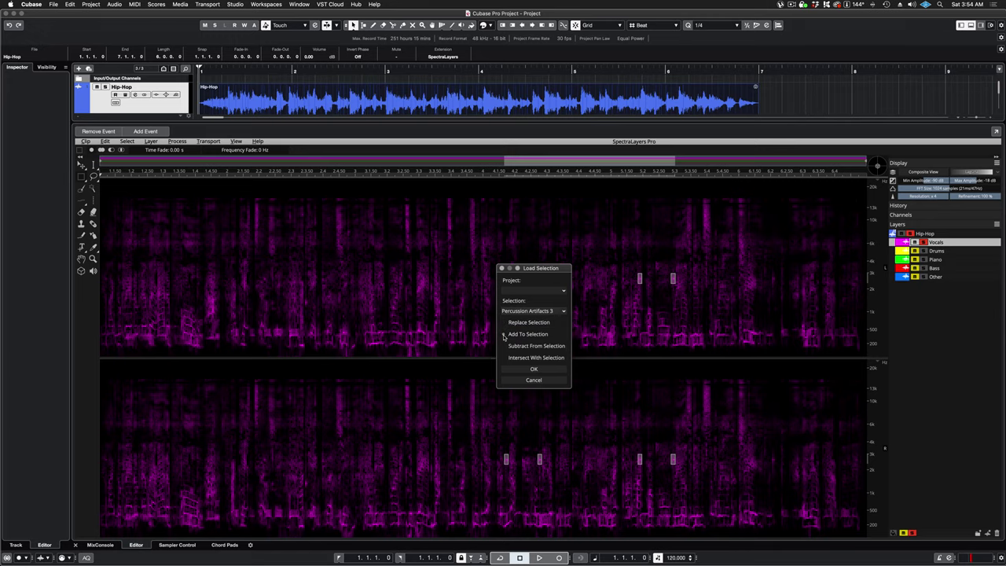
{"action": "left_click", "coordinate": [545, 370]}
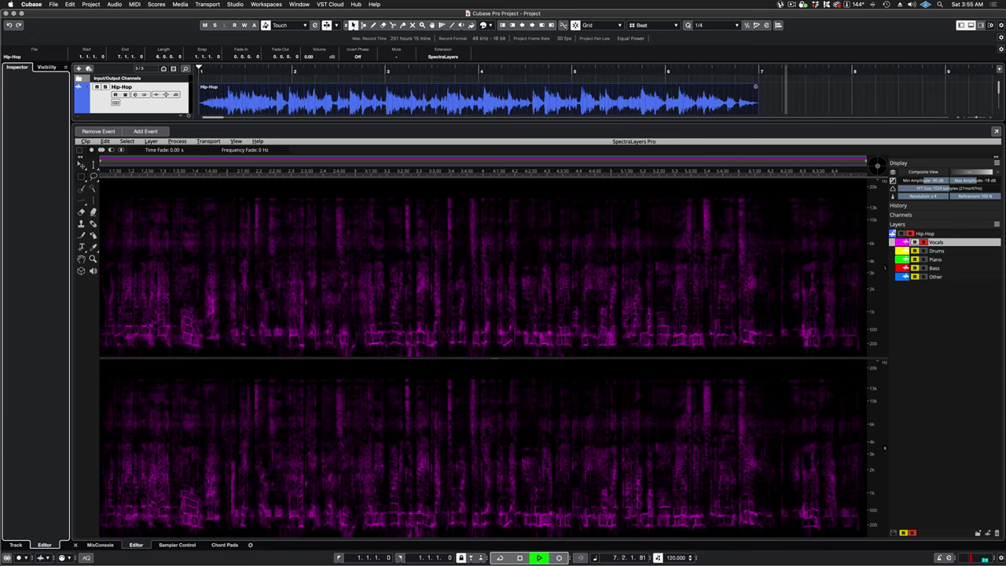
{"action": "key", "text": "space"}
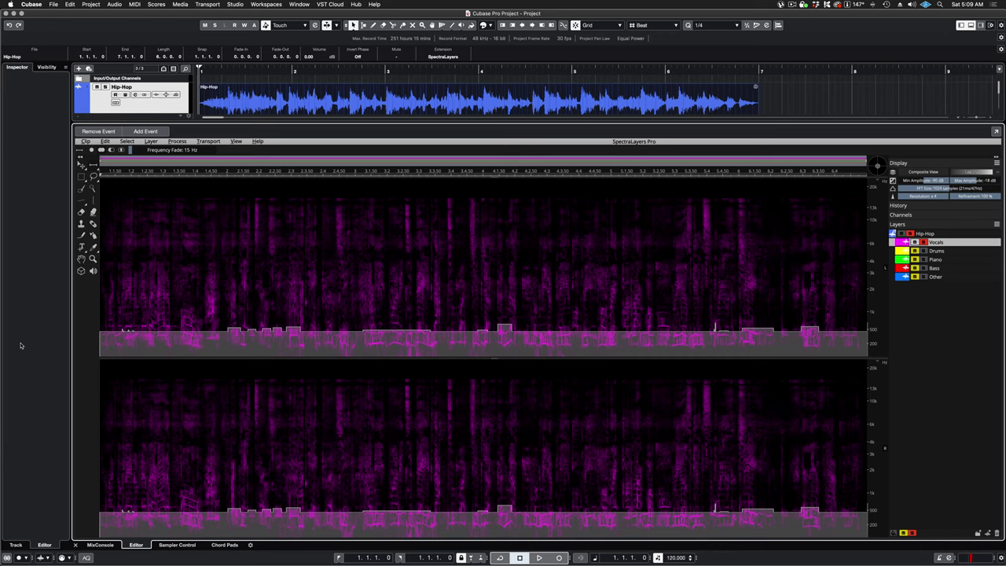
Move the Other layer directly below Vocals and solo it together with the vocals
{"action": "key", "text": "space"}
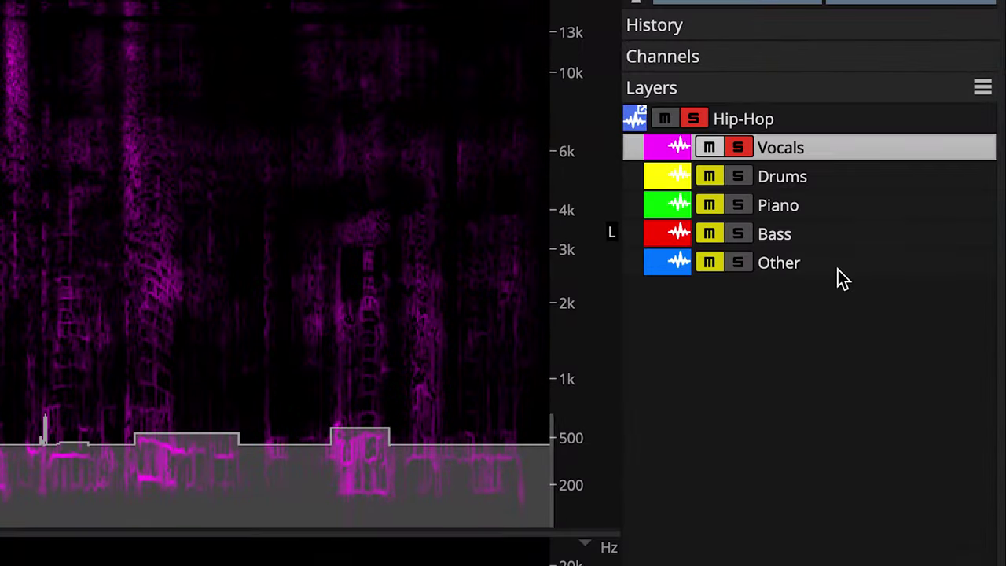
{"action": "left_click", "coordinate": [954, 281]}
{"action": "left_click_drag", "start_coordinate": [838, 270], "coordinate": [747, 178]}
{"action": "left_click", "coordinate": [739, 176]}
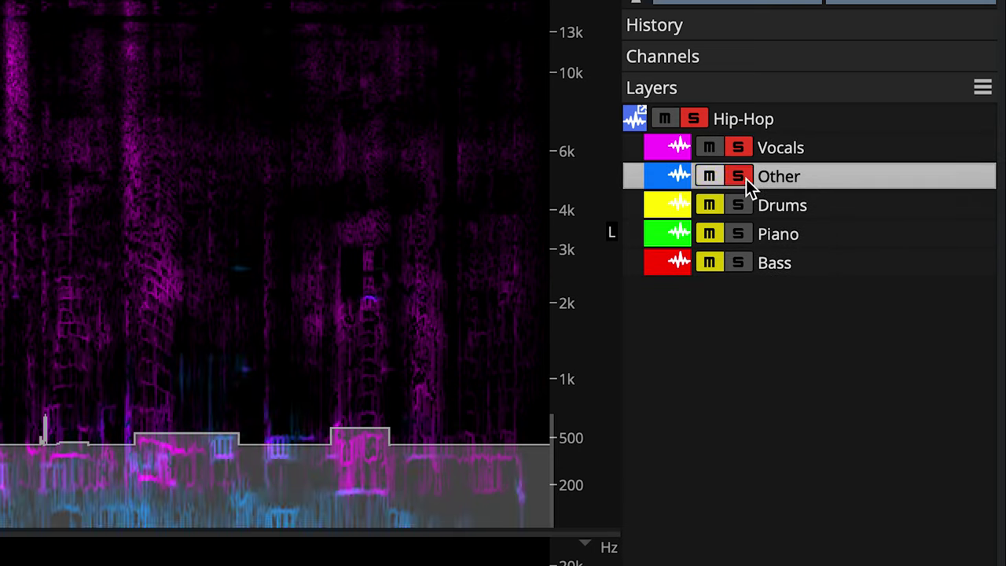
Cut the selected low-frequency content from the Vocals layer to the Other layer below
{"action": "left_click", "coordinate": [817, 152]}
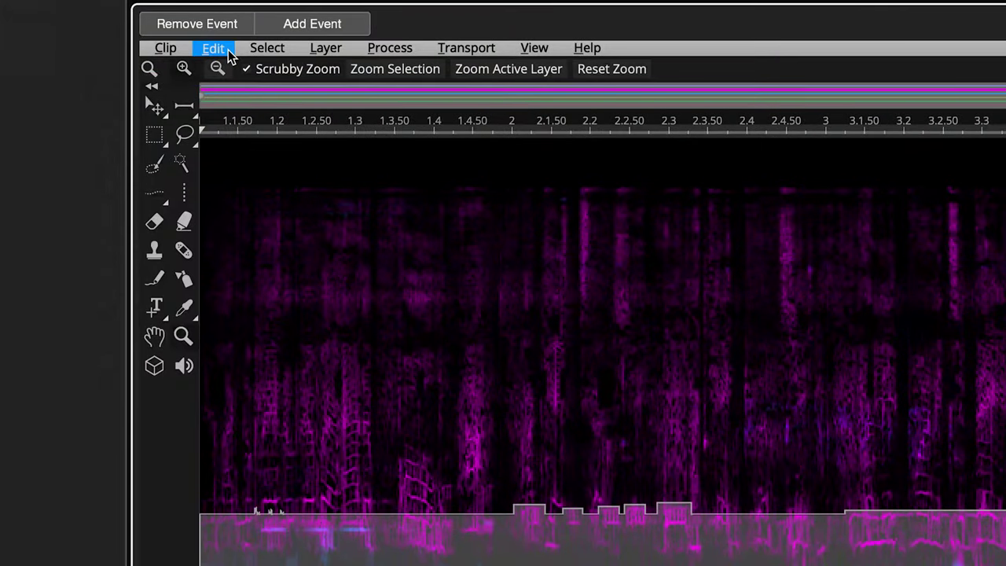
{"action": "left_click", "coordinate": [227, 52]}
{"action": "mouse_move", "coordinate": [292, 152]}
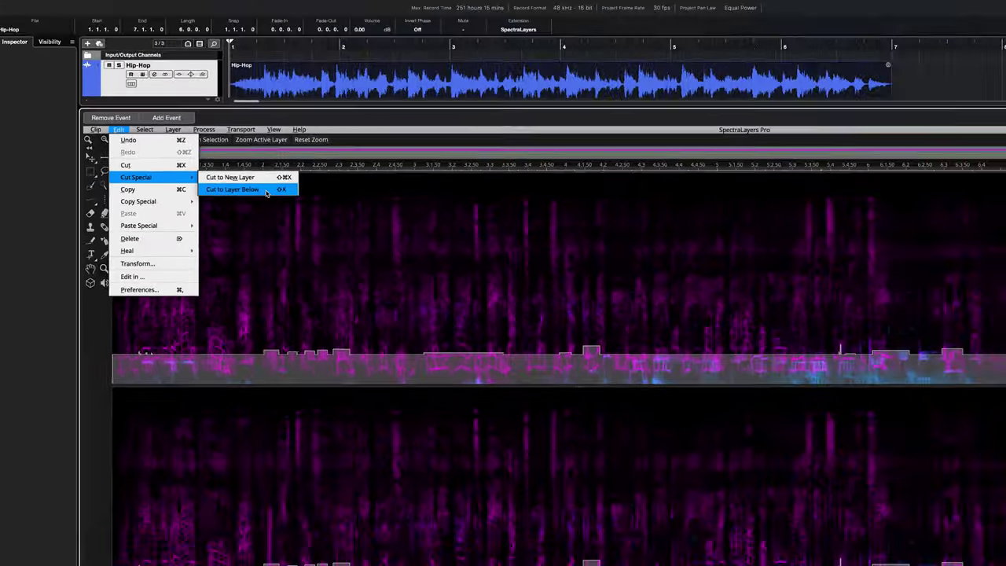
{"action": "left_click", "coordinate": [235, 190]}
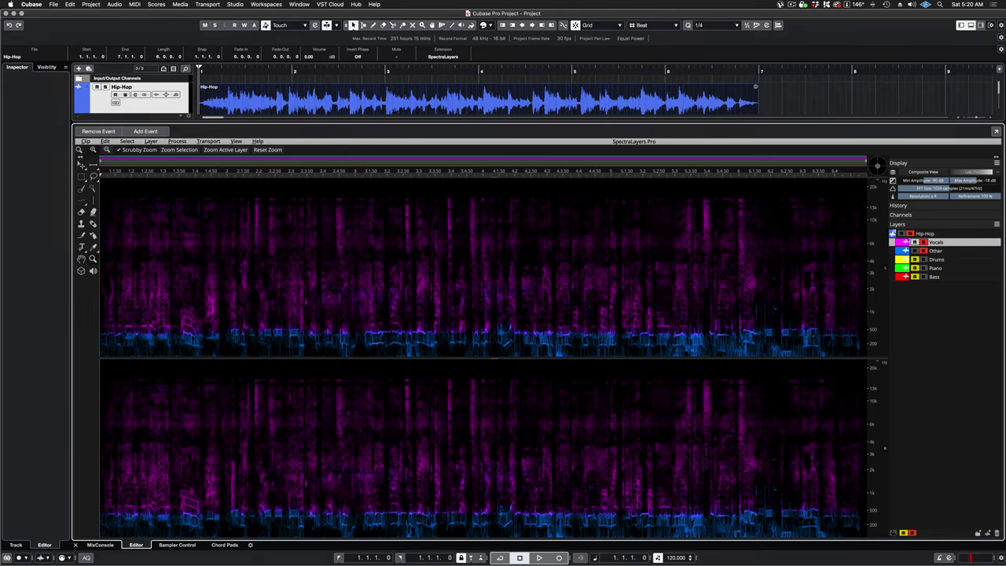
Mute the Vocals layer and play back the Other layer on its own
{"action": "left_click", "coordinate": [914, 243]}
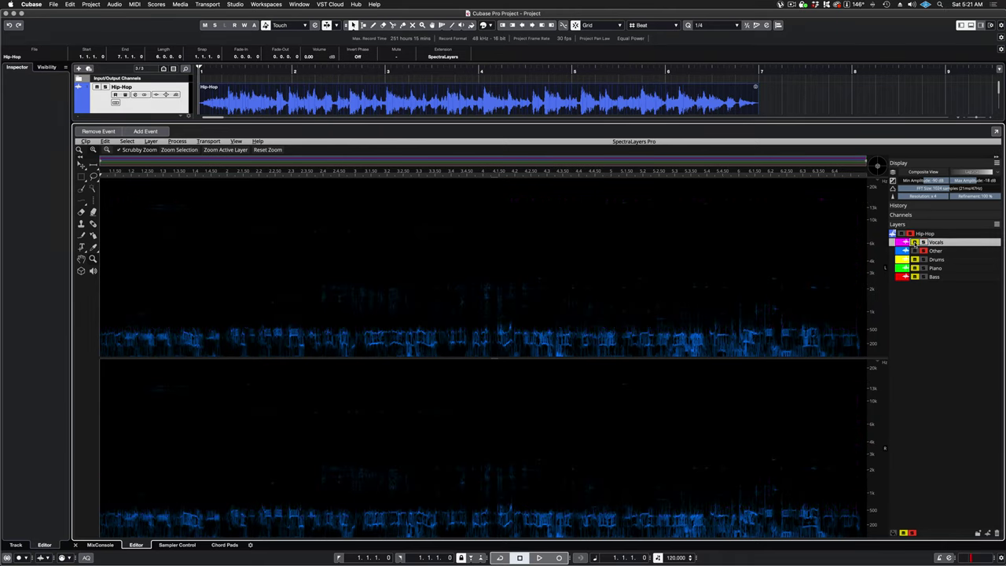
{"action": "key", "text": "space"}
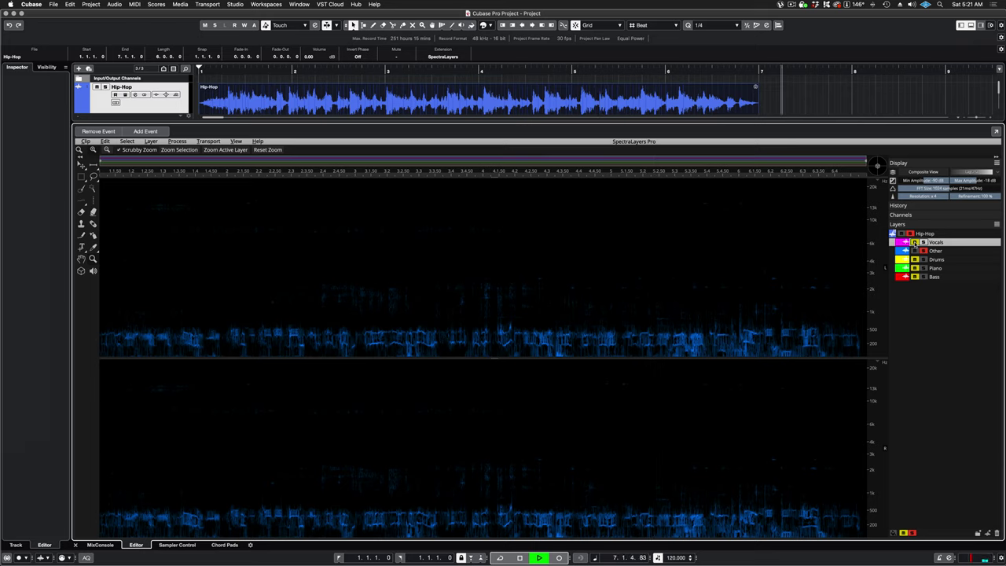
{"action": "key", "text": "space"}
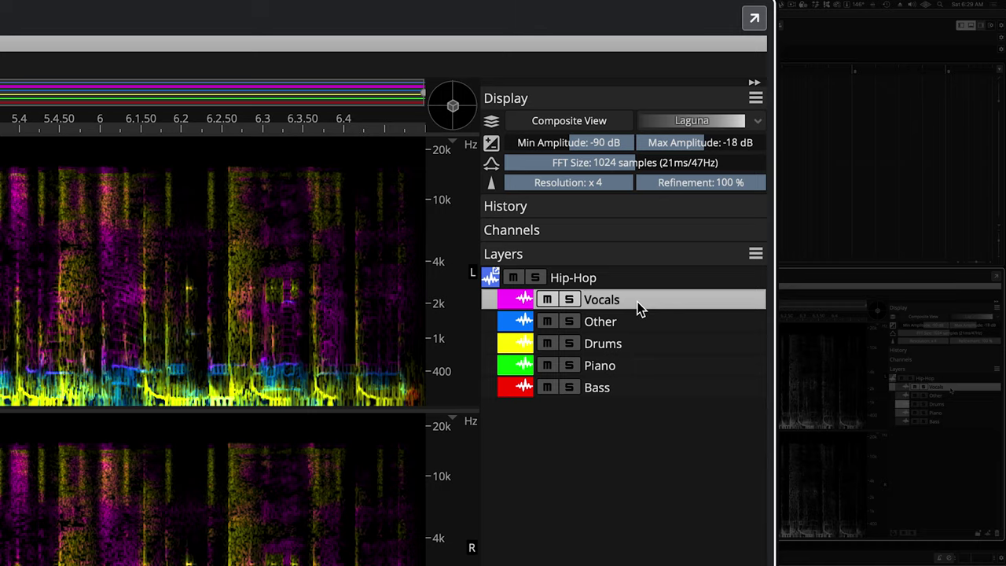
Export the Vocals layer to its own project track, copying the file to the project folder with bit depth conversion, and mute the Vocals layer in Hip-Hop
{"action": "left_click_drag", "start_coordinate": [639, 305], "coordinate": [417, 178]}
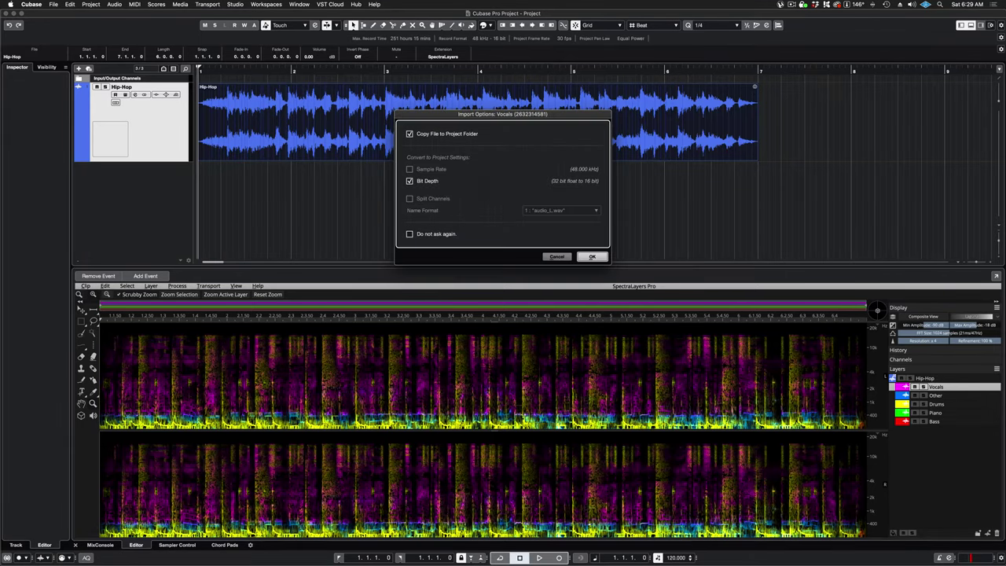
{"action": "left_click", "coordinate": [592, 257]}
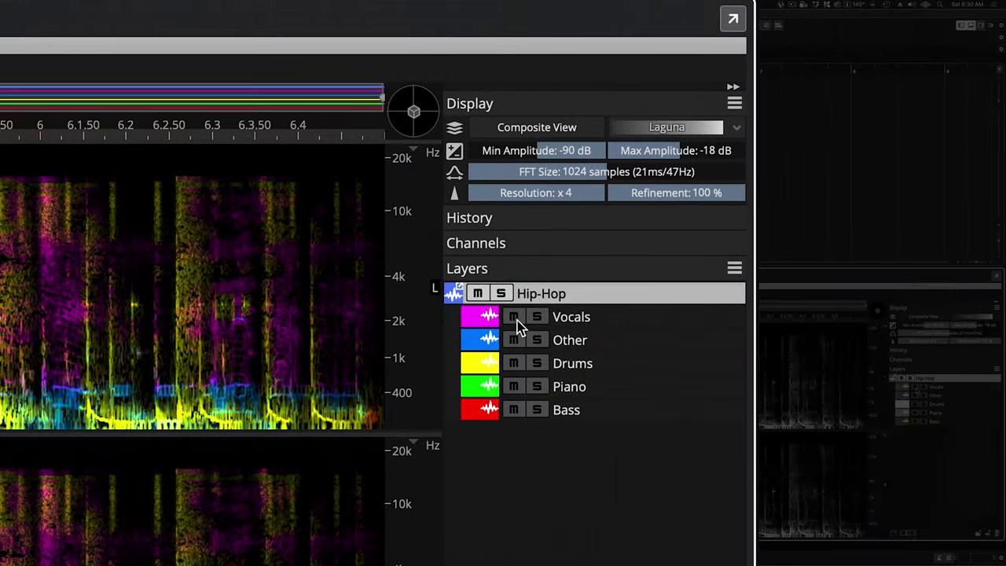
{"action": "left_click", "coordinate": [915, 387]}
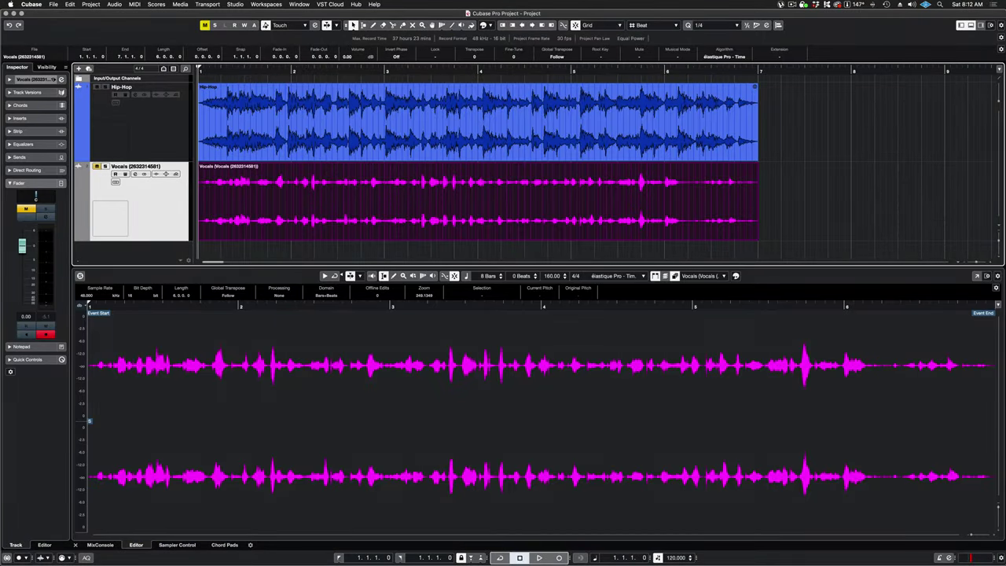
Play back the Hip-Hop track without the vocals and the extracted Vocals track on its own
{"action": "key", "text": "space"}
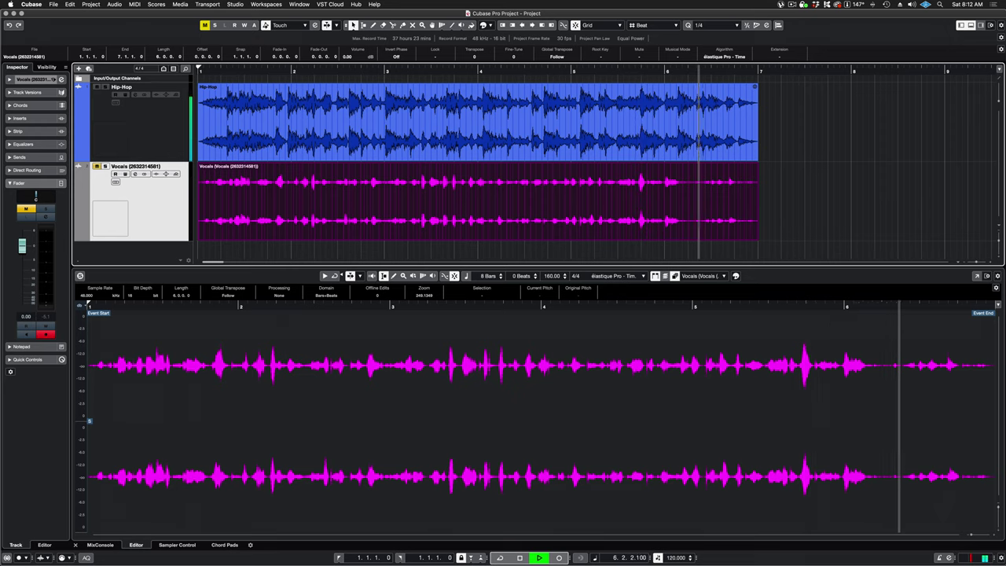
{"action": "key", "text": "space"}
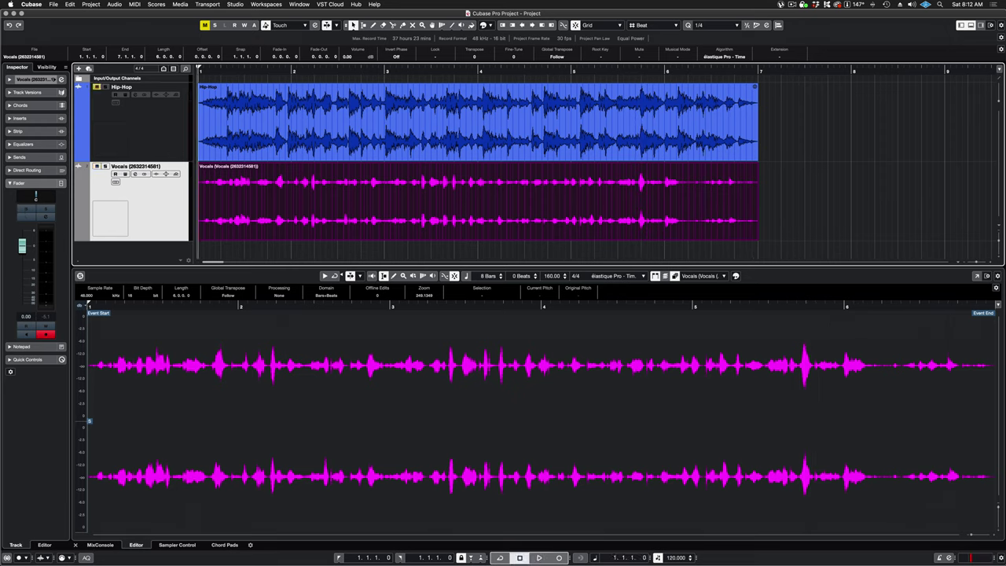
{"action": "key", "text": "space"}
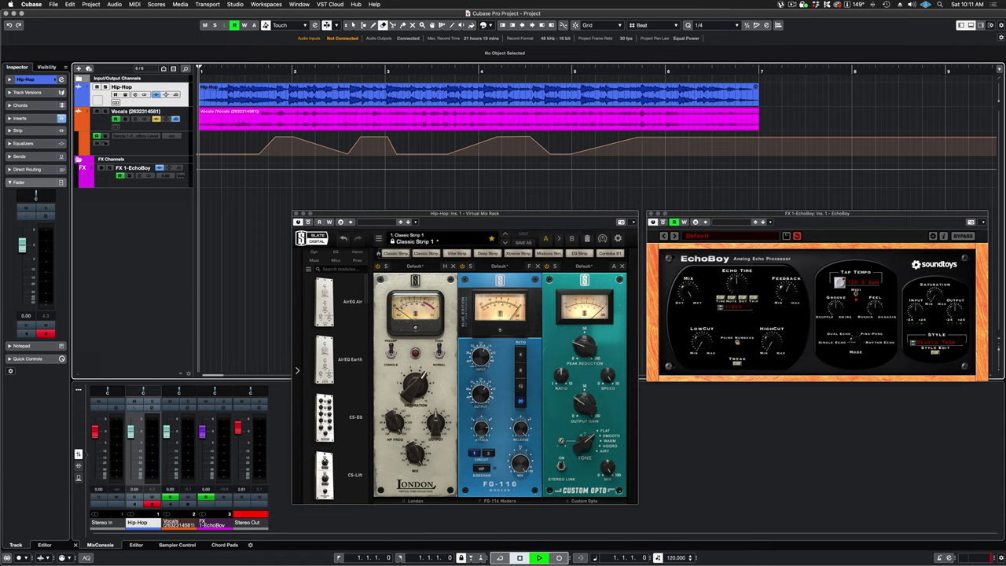
Play back the mix with effects on the separated tracks and compare it with the original Hip-Hop source
{"action": "key", "text": "space"}
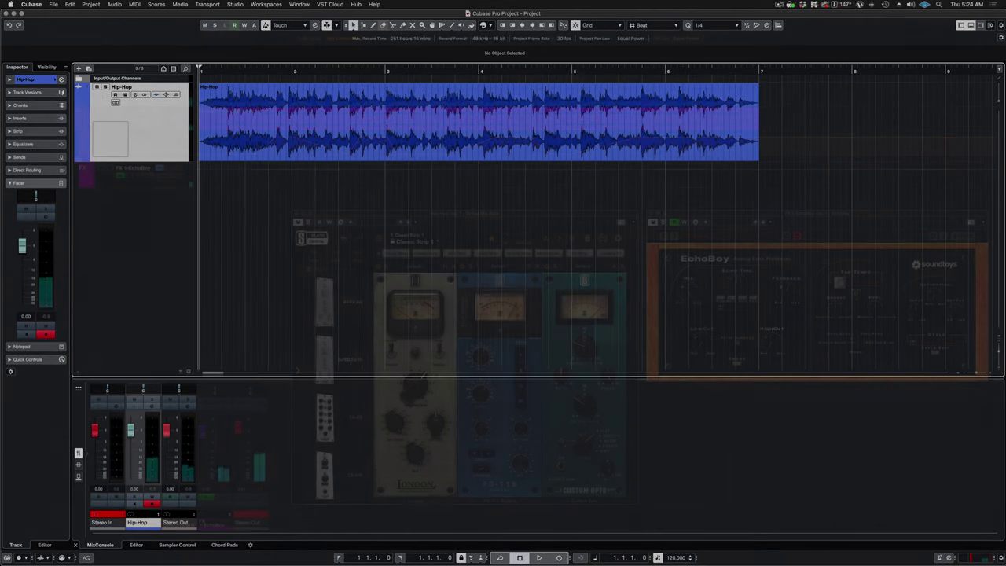
{"action": "key", "text": "space"}
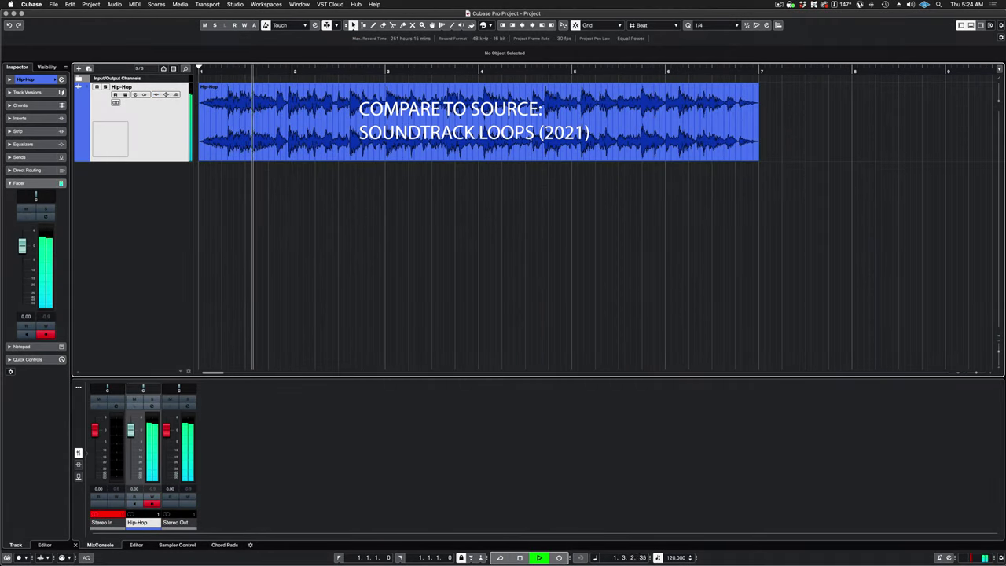